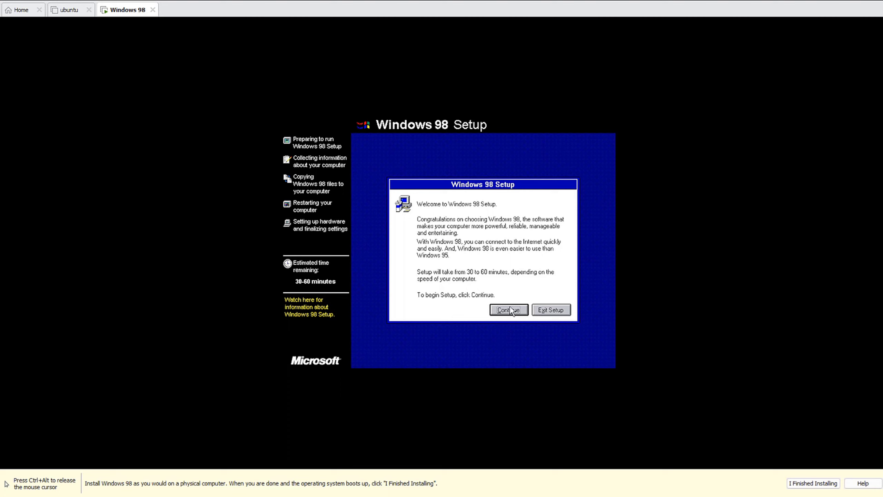
Begin Windows 98 Setup and accept C:\WINDOWS, the Typical setup, the most common components, and the default network identification
click(509, 310)
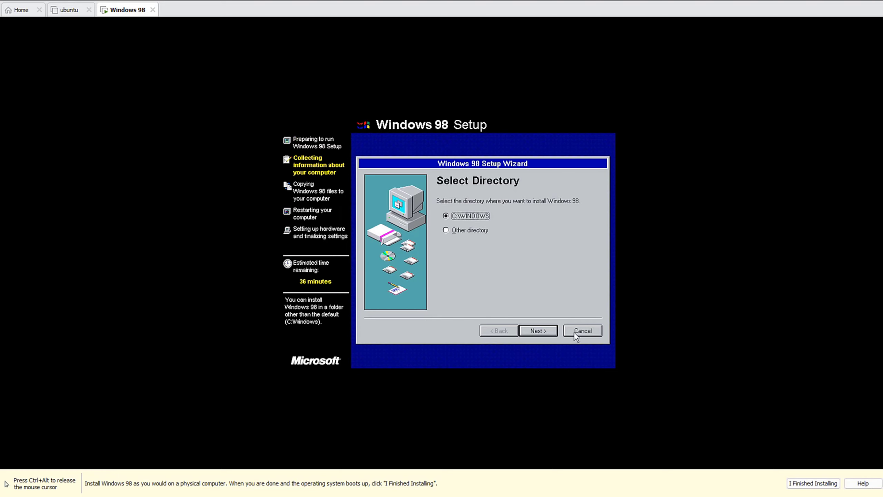
click(547, 330)
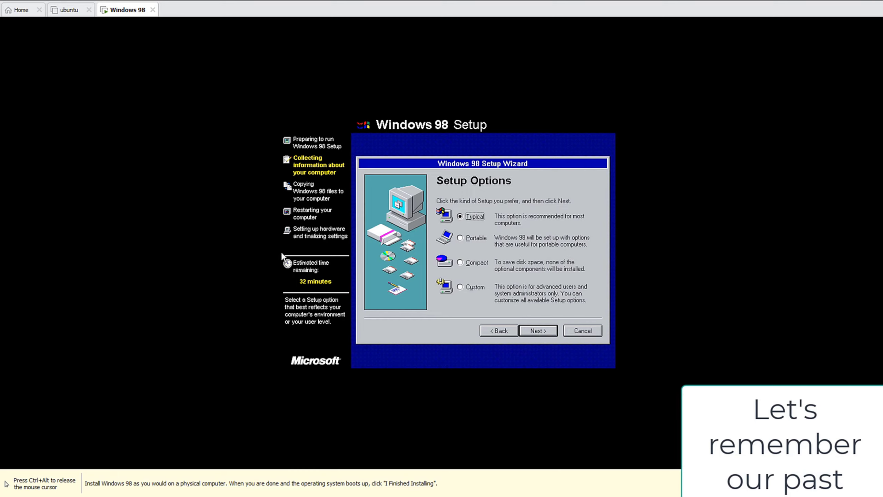
click(534, 329)
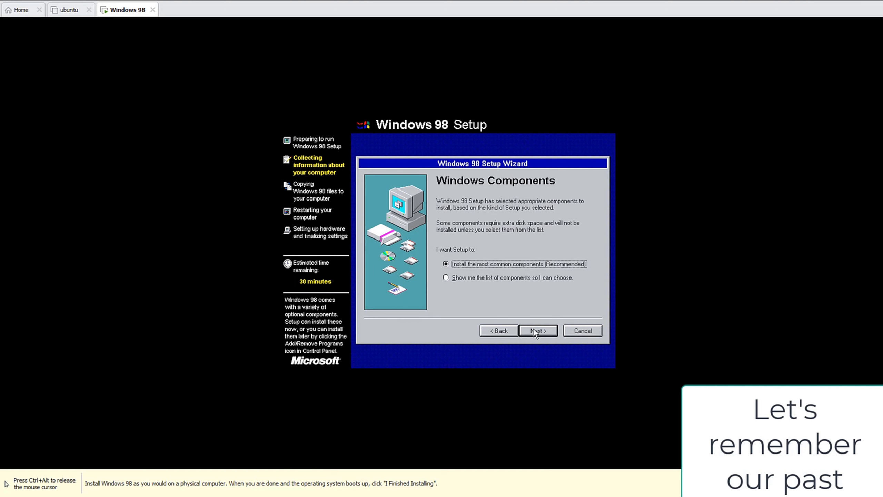
click(537, 329)
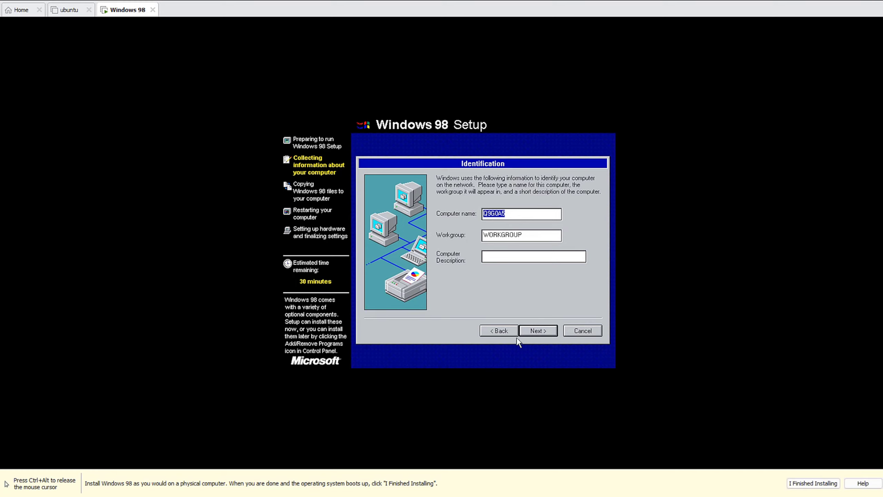
click(524, 328)
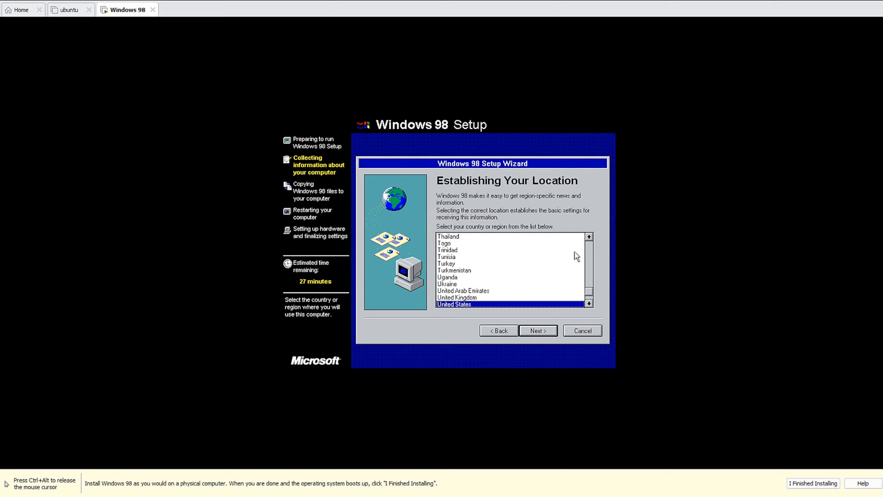
Choose India as the country or region for the installation and continue to the file copying stage
key(n)
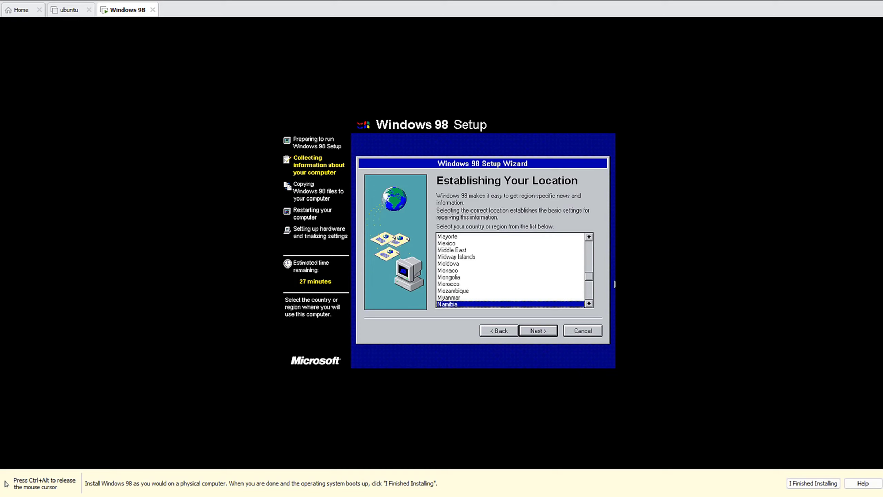
key(Up)
key(Up)
key(Up)
key(Up)
key(Up)
key(Up)
key(Up)
key(Up)
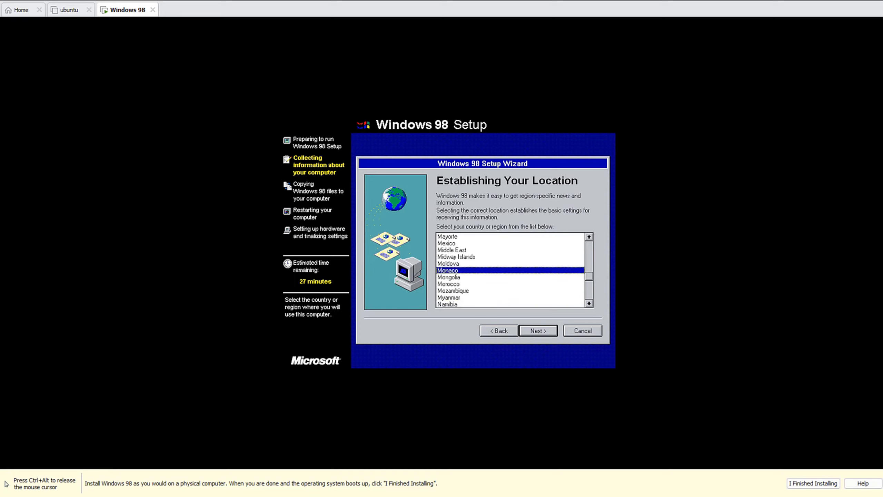
key(Up)
key(Up)
key(Up)
key(Up)
key(Up)
key(Up)
key(Up)
key(Up)
key(Up)
key(Up)
key(Up)
key(Up)
key(Up)
key(Up)
key(Up)
key(Up)
key(Up)
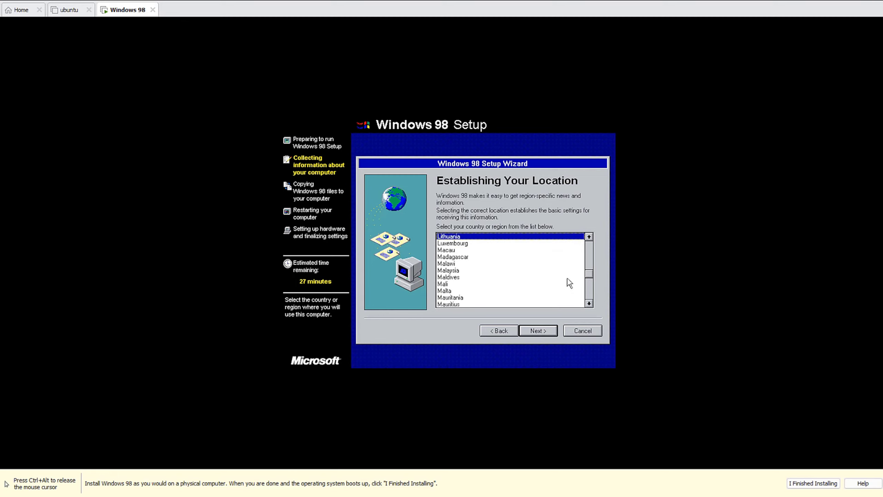
key(Up)
key(Up)
key(Up)
key(Up)
key(Up)
key(Up)
key(Up)
key(Up)
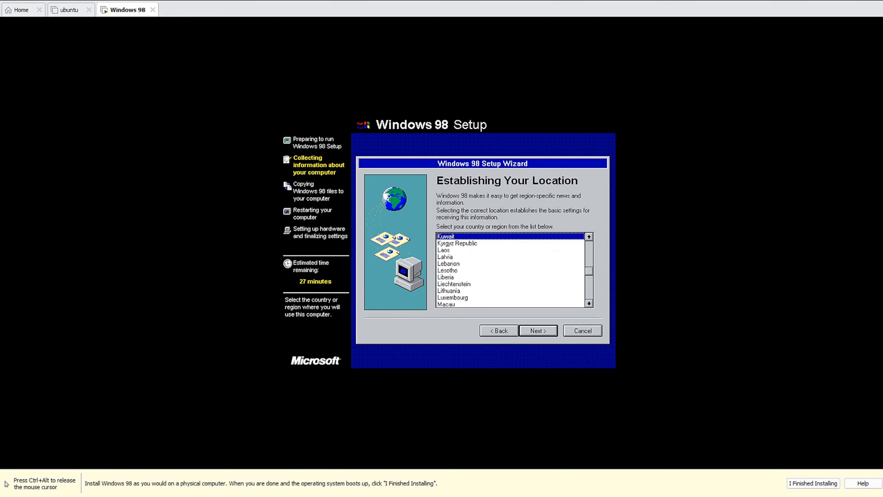
key(Up)
key(Up)
key(Up)
key(Up)
key(Up)
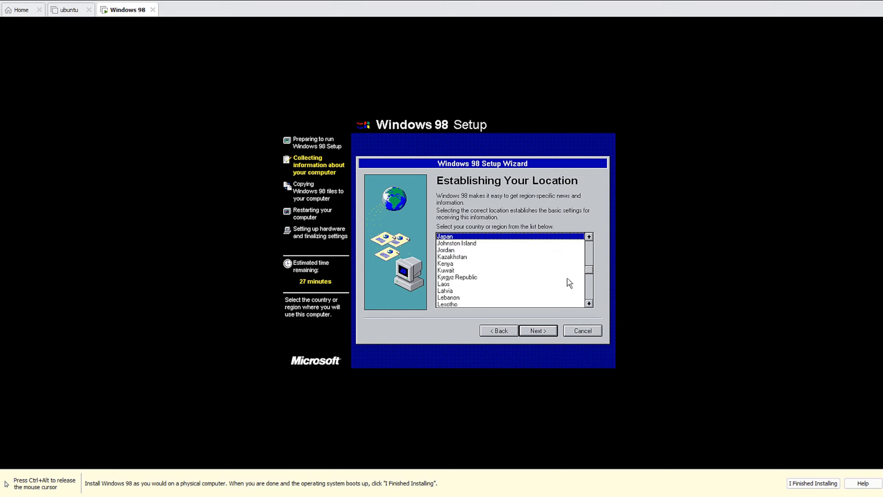
key(Up)
key(Up)
key(Up)
key(Up)
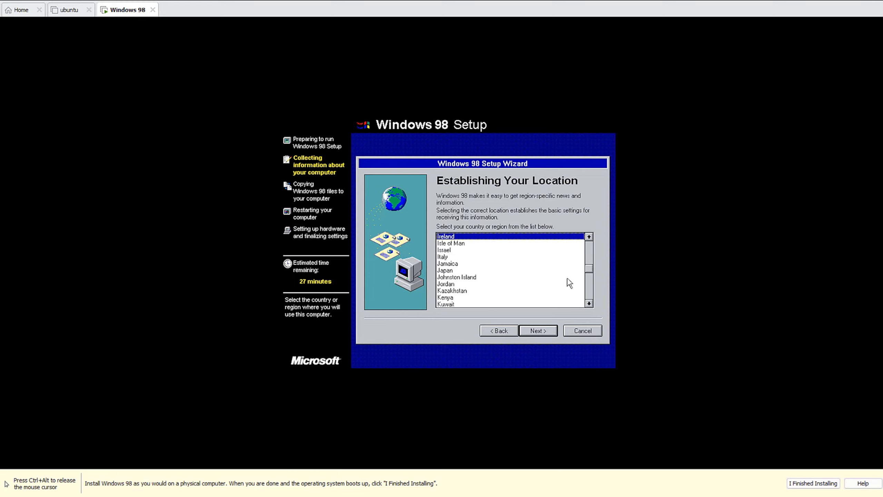
key(Up)
key(Up)
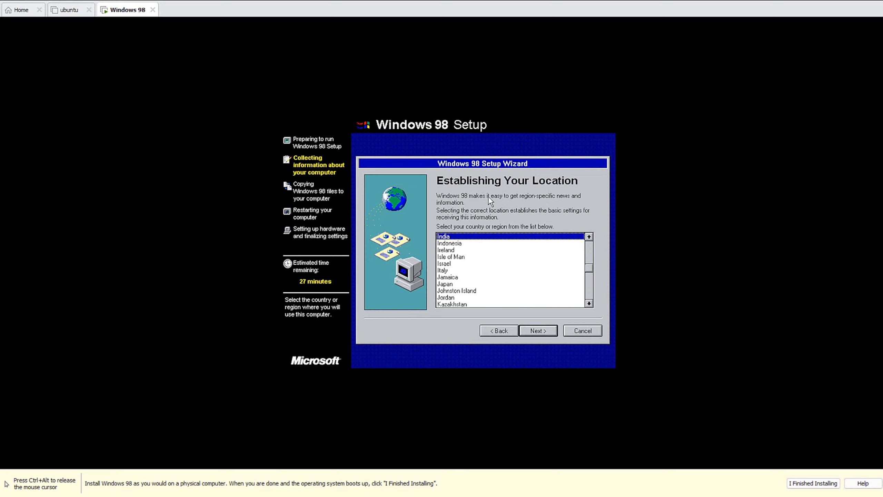
click(532, 331)
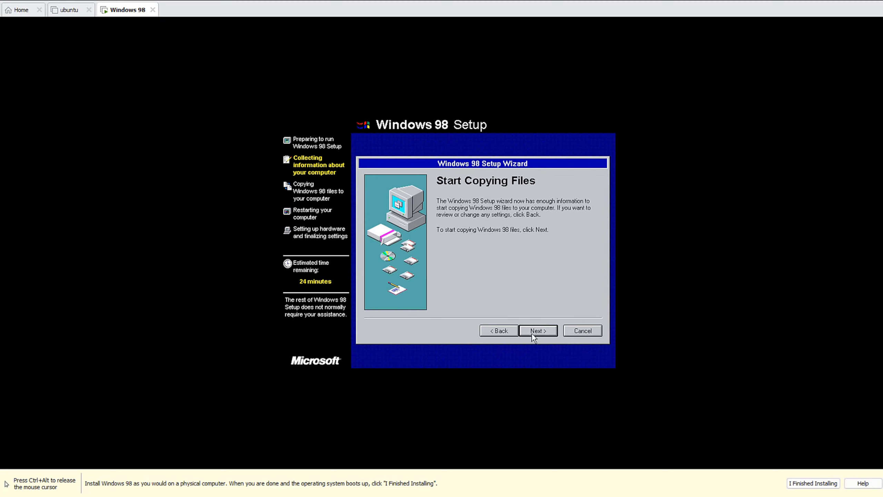
Start copying the Windows 98 files and restart the computer immediately each time Setup requires it
click(535, 331)
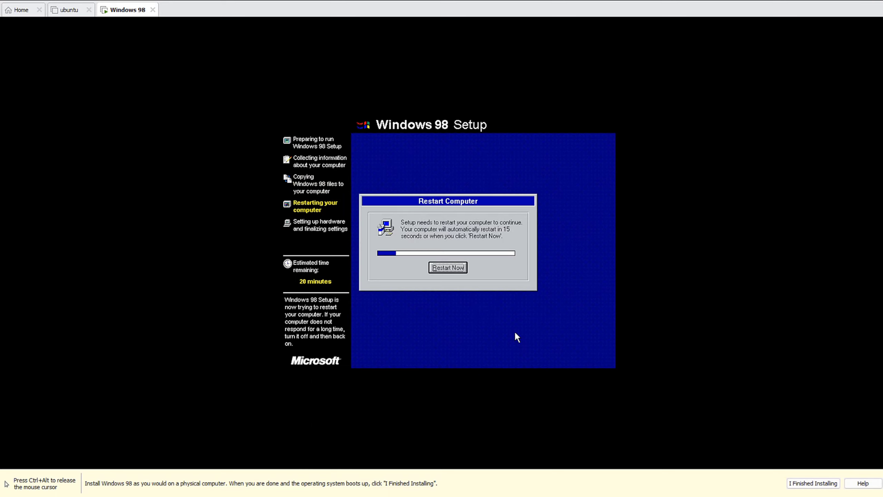
click(438, 271)
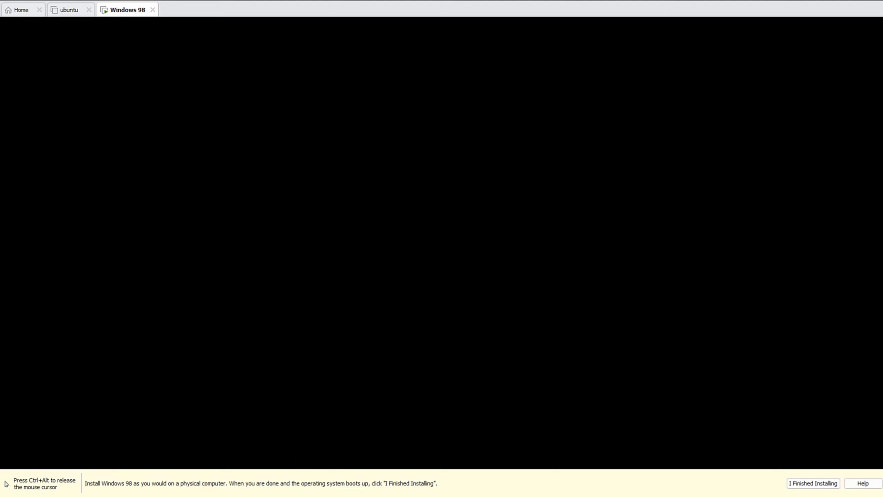
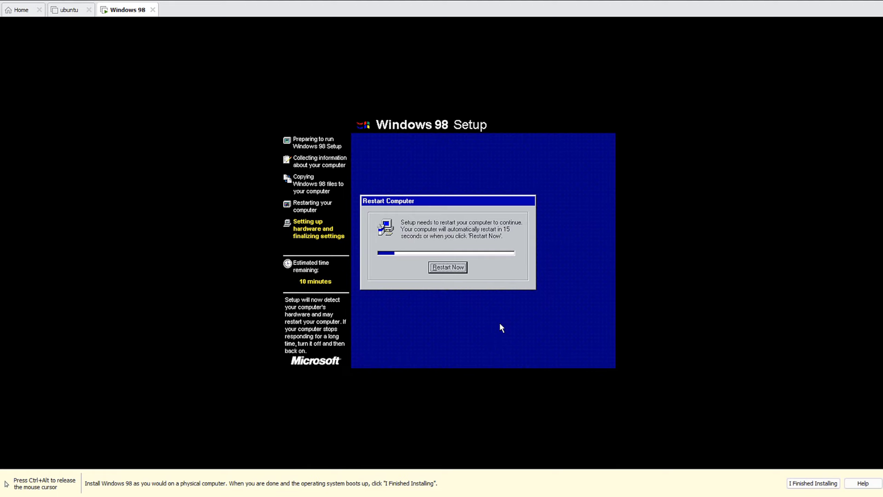
click(455, 269)
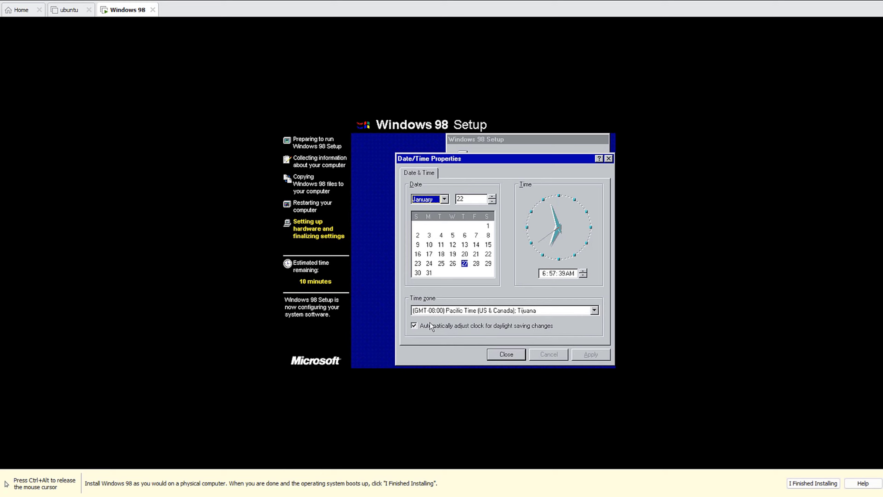
Set the time zone to (GMT+05:30) Bombay, Calcutta, Madras, New Delhi, apply it, and close the date and time properties
click(435, 311)
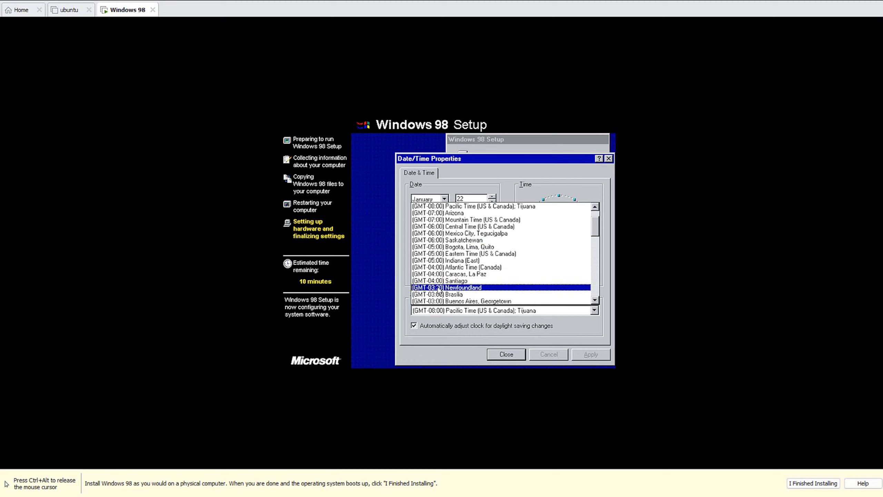
scroll(438, 292, down, 3)
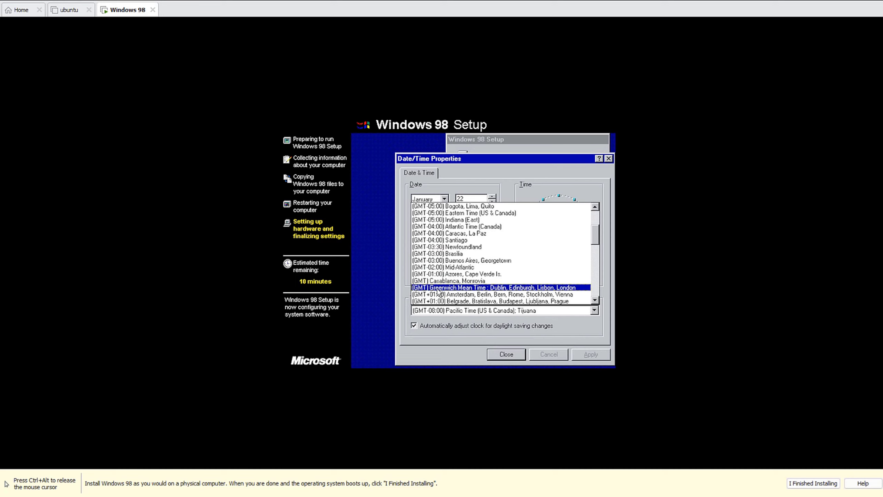
scroll(439, 291, down, 3)
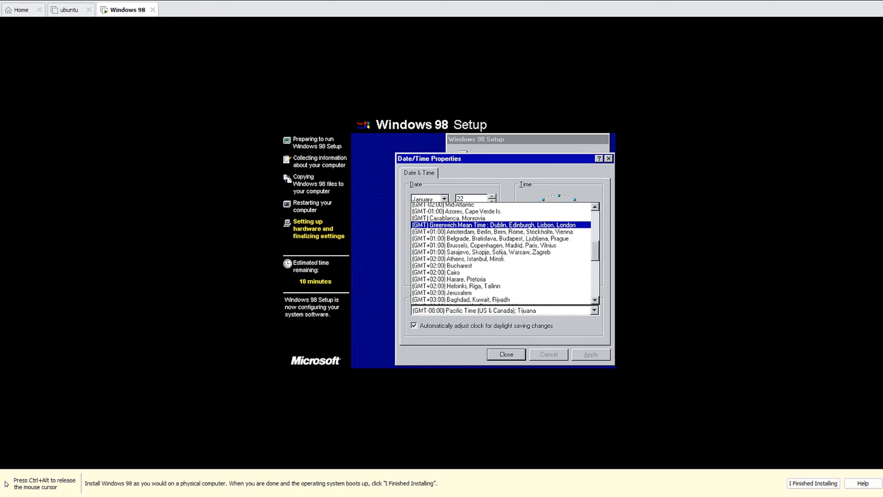
scroll(436, 291, down, 3)
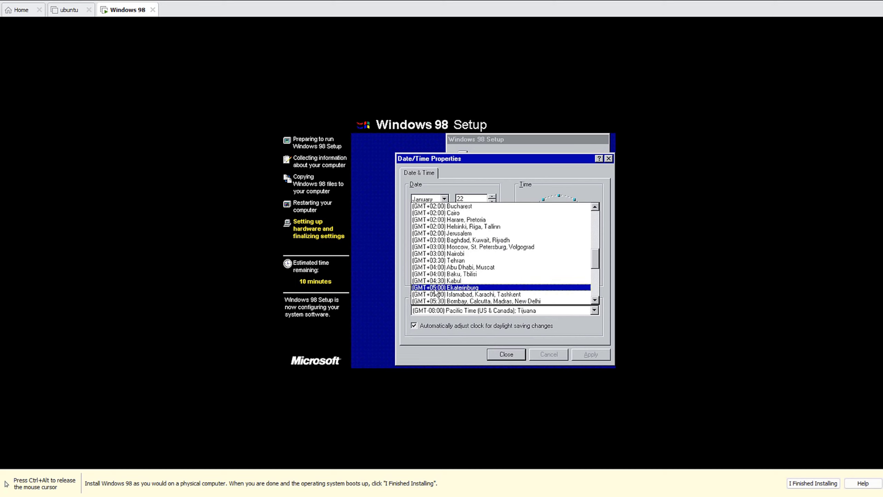
scroll(436, 293, down, 1)
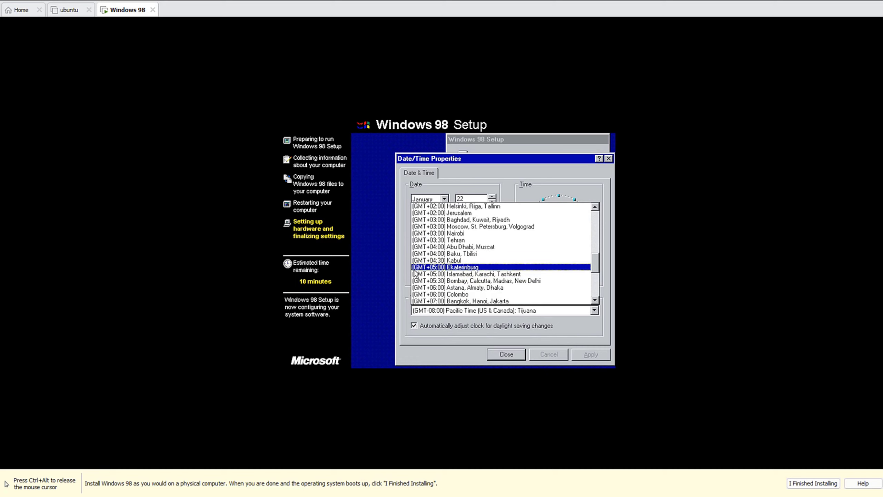
click(420, 282)
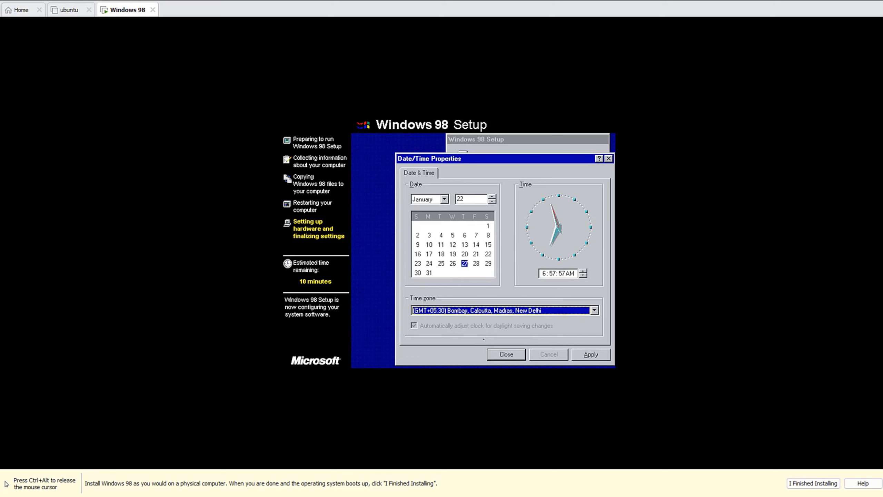
click(591, 354)
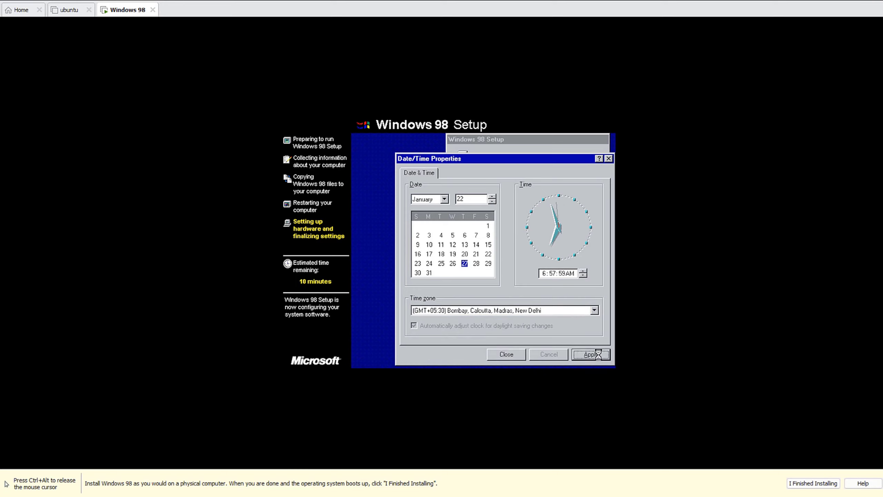
click(501, 354)
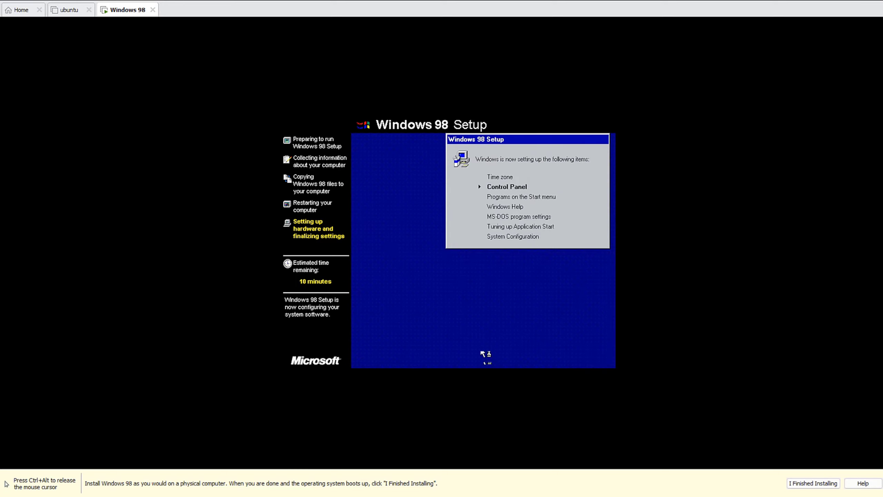